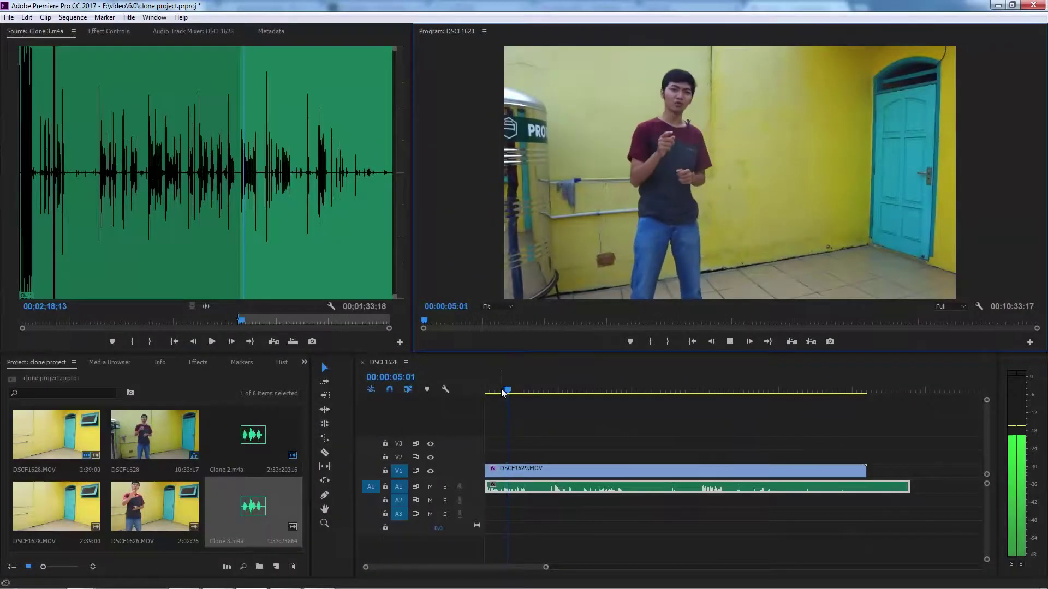
- Preview the opening up to 00:00:09:07, and move the DSCF1629.MOV clip from V1 up to V3 at the sequence start
left_click_drag(516, 390, 811, 421)
left_click(729, 341)
left_click(730, 341)
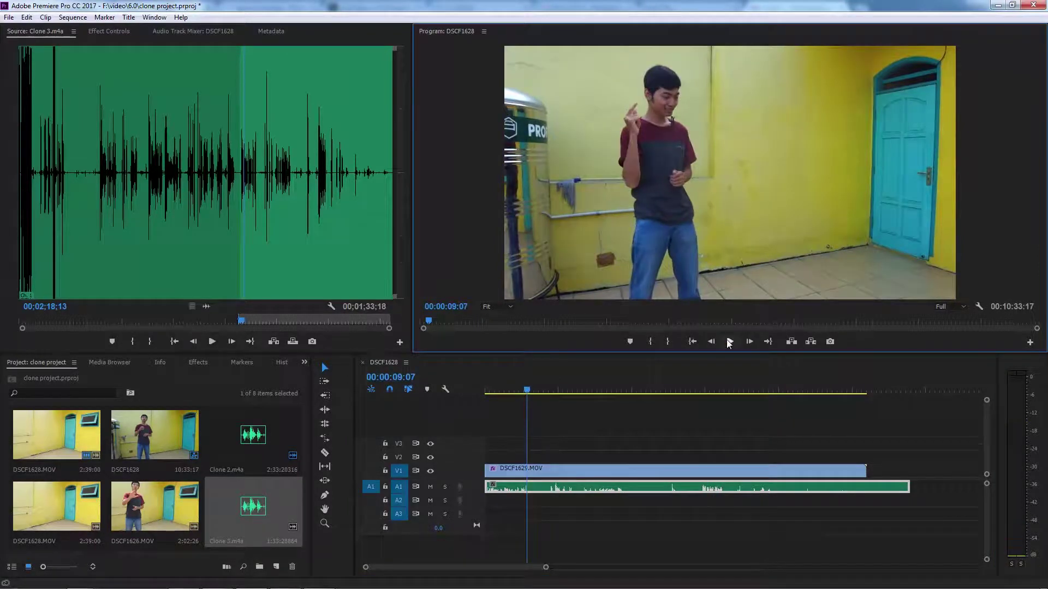
left_click_drag(526, 470, 496, 457)
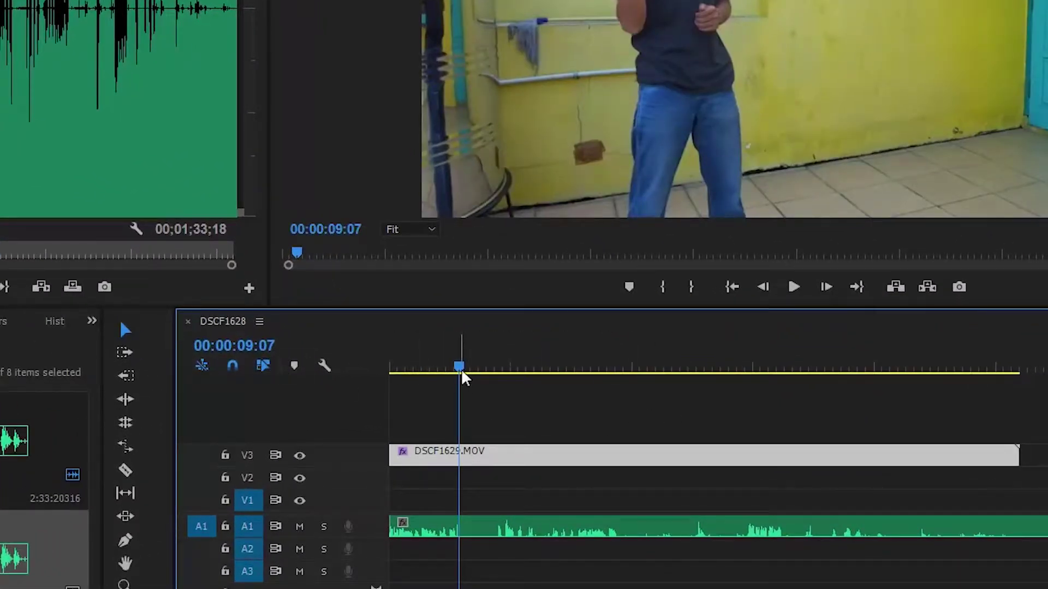
- Split the V3 clip at 00:00:45:26 and move its second part onto V2, ending level with the first part
left_click_drag(460, 365, 695, 420)
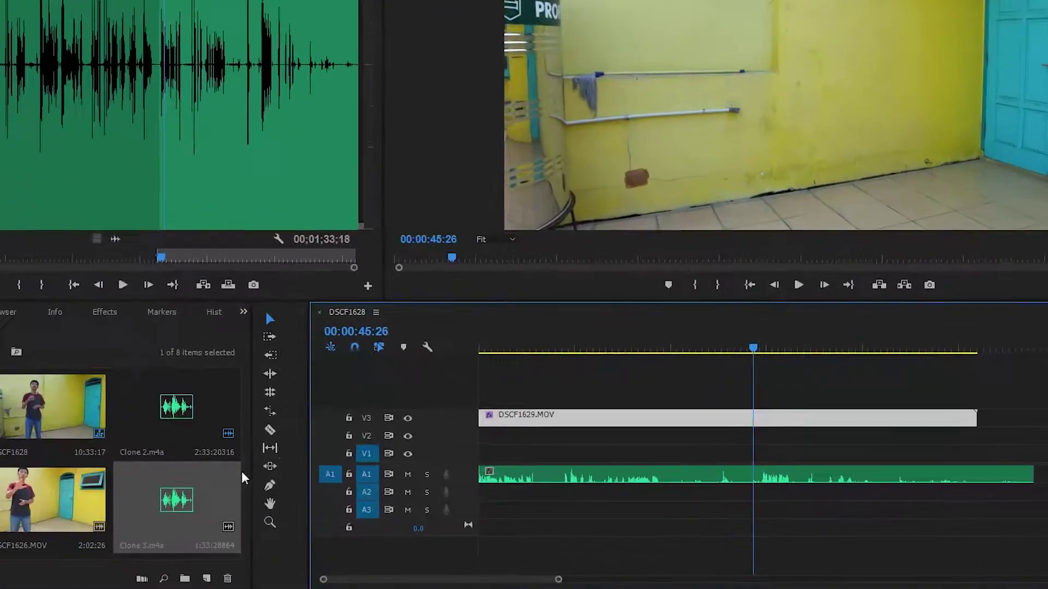
left_click(270, 430)
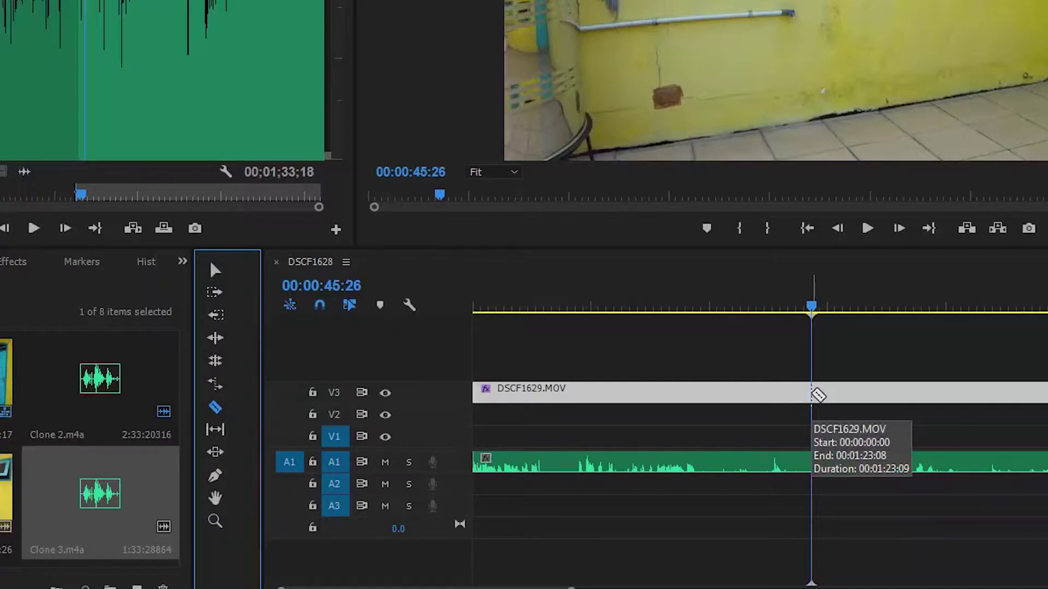
left_click(813, 394)
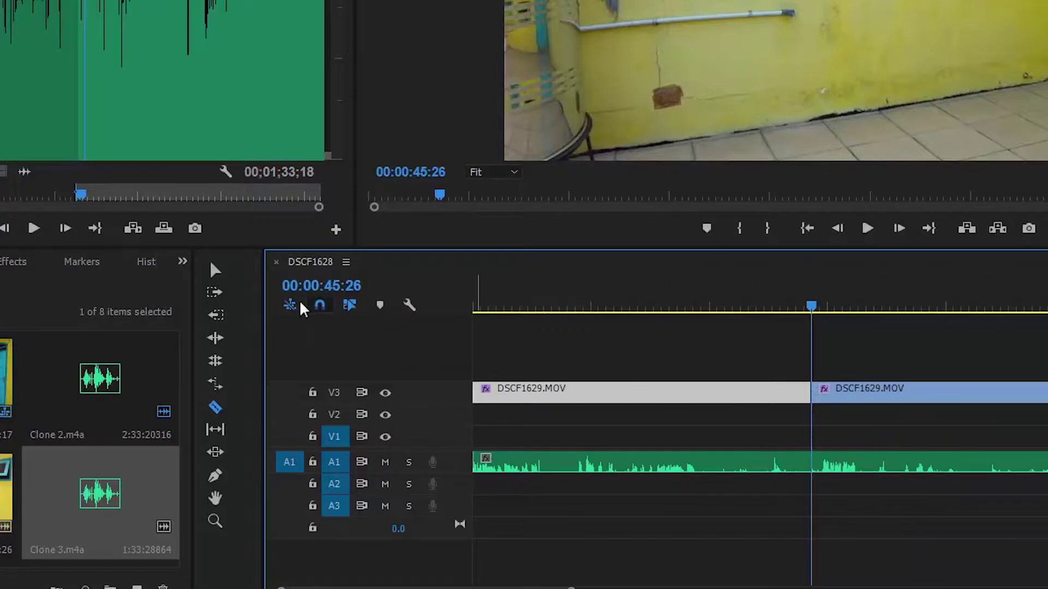
key("v")
left_click_drag(870, 403, 578, 435)
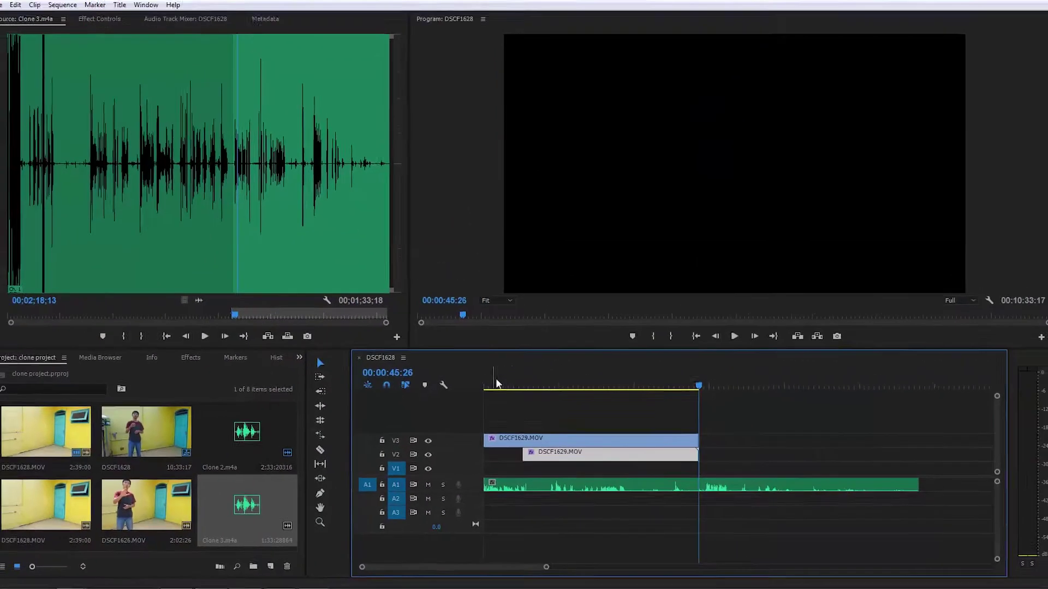
- Find the Crop video effect and apply it to the DSCF1629.MOV clip on V3
left_click(517, 338)
left_click(728, 341)
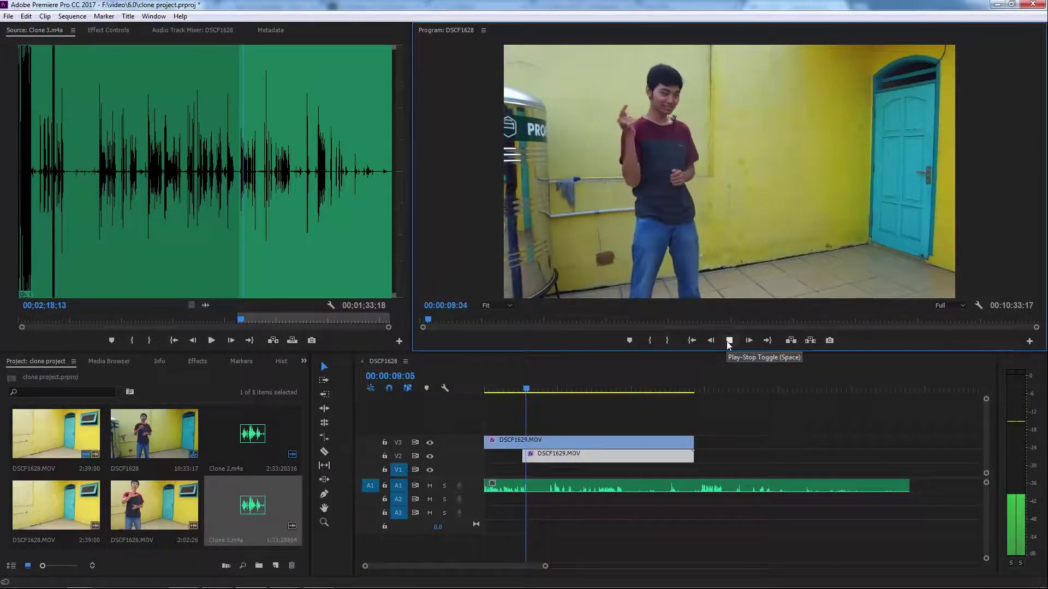
left_click(729, 340)
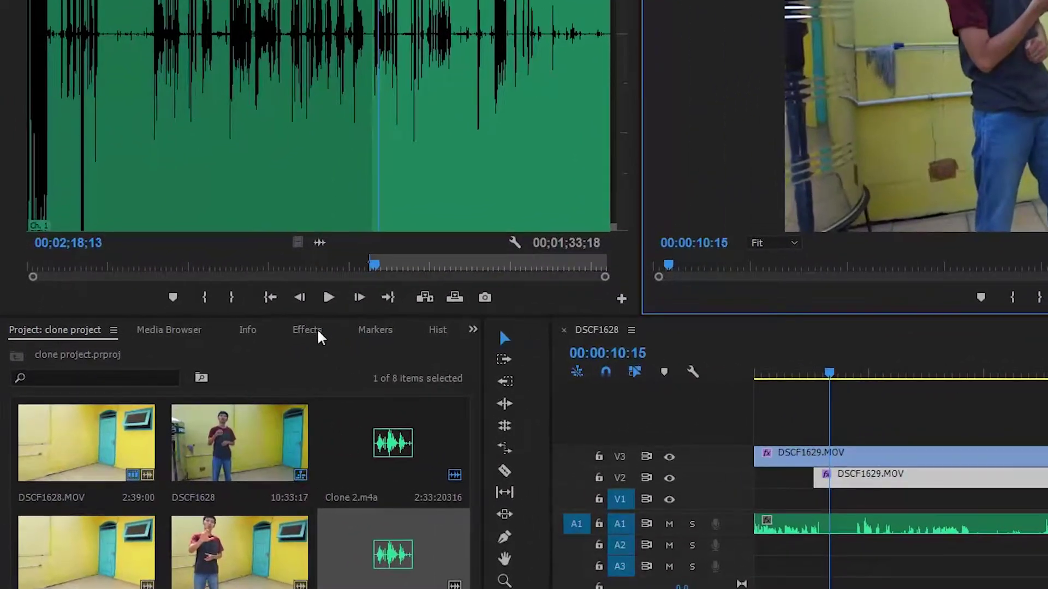
left_click(307, 330)
left_click(90, 353)
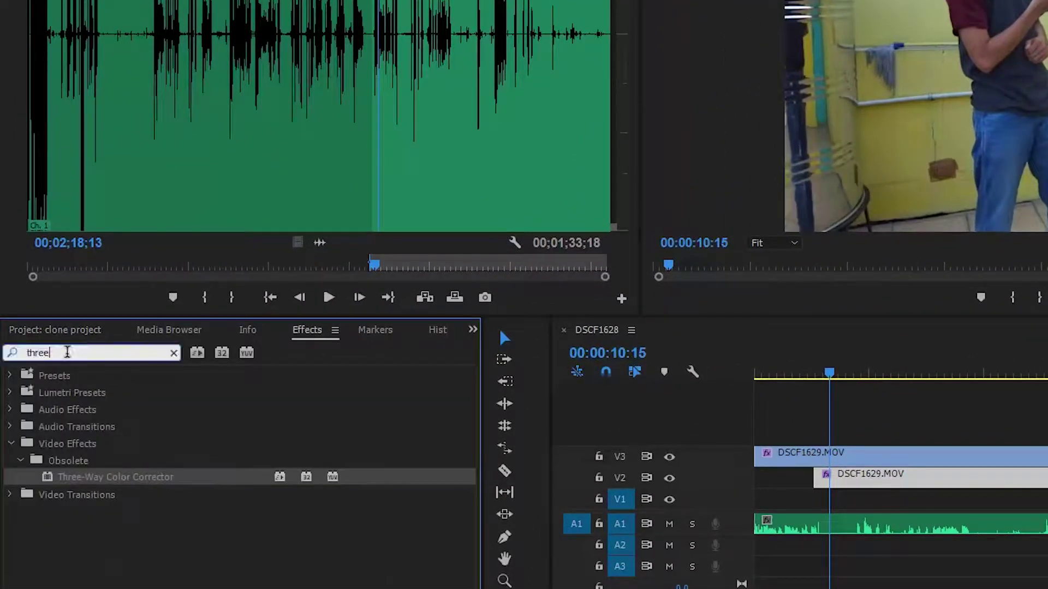
type("co")
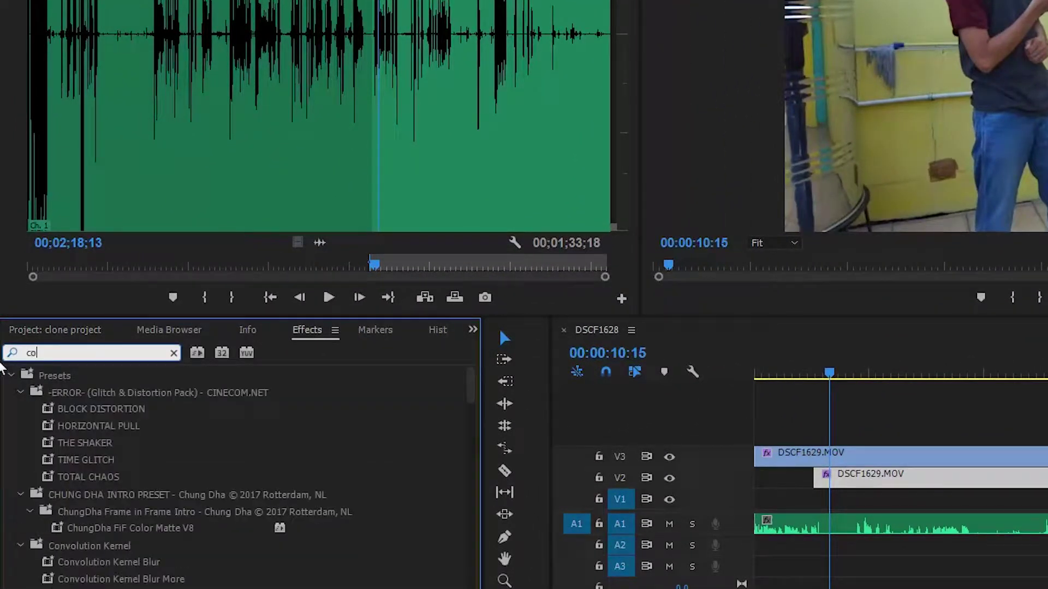
key("BackSpace")
type("rop")
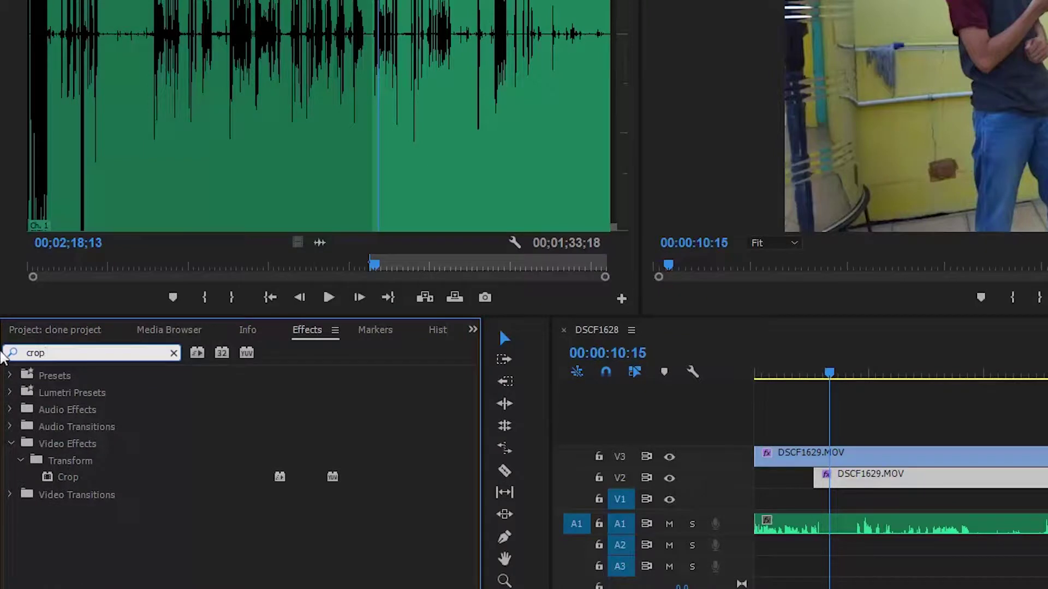
left_click_drag(98, 479, 814, 455)
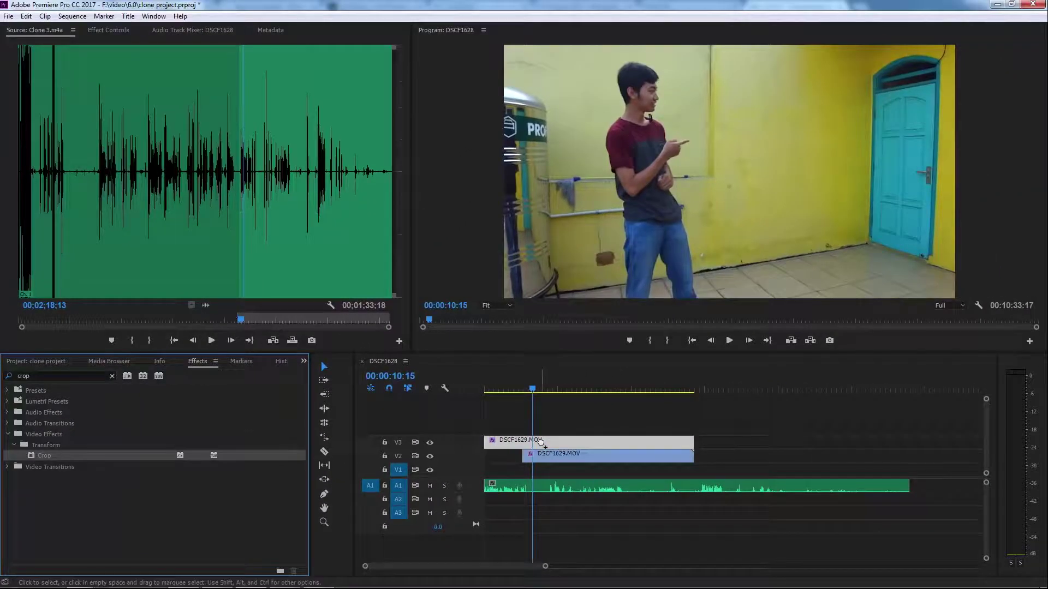
- Split the V3 clip at 00:00:09:04, just before the actor points toward the door
left_click_drag(533, 390, 518, 390)
left_click(728, 340)
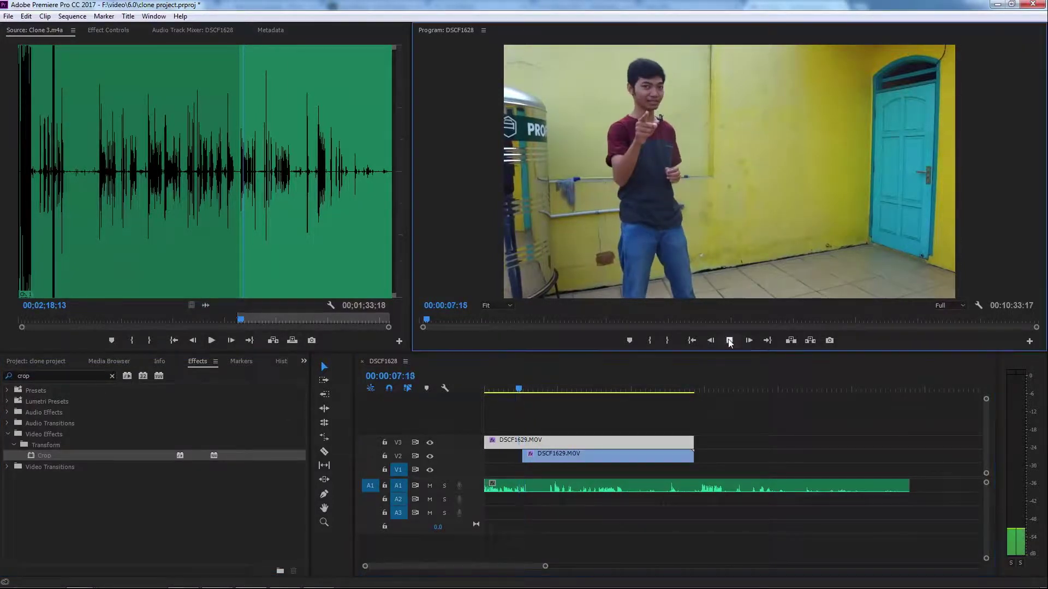
left_click(729, 341)
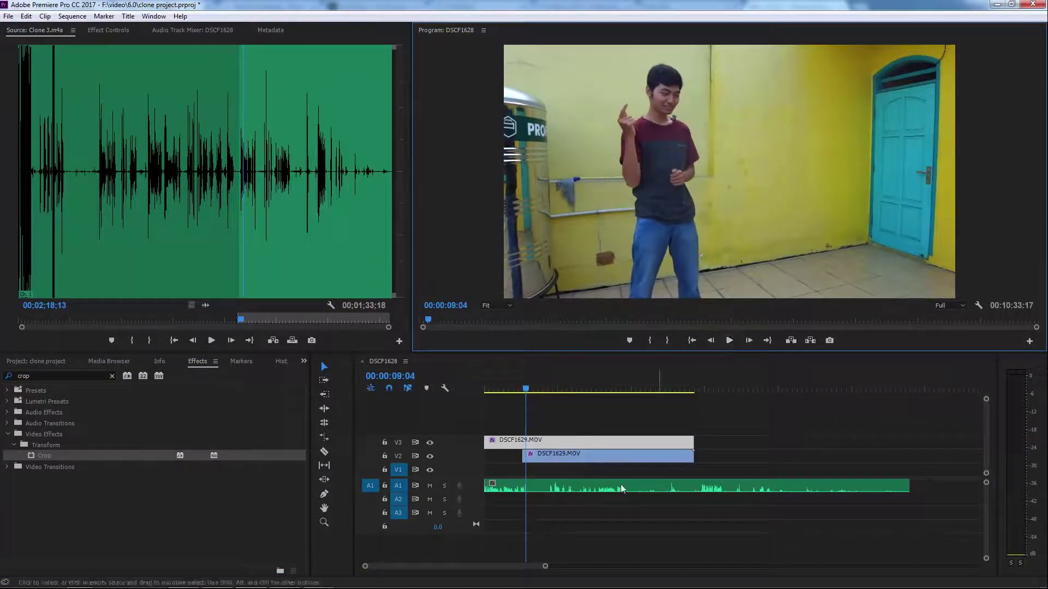
left_click_drag(544, 567, 478, 566)
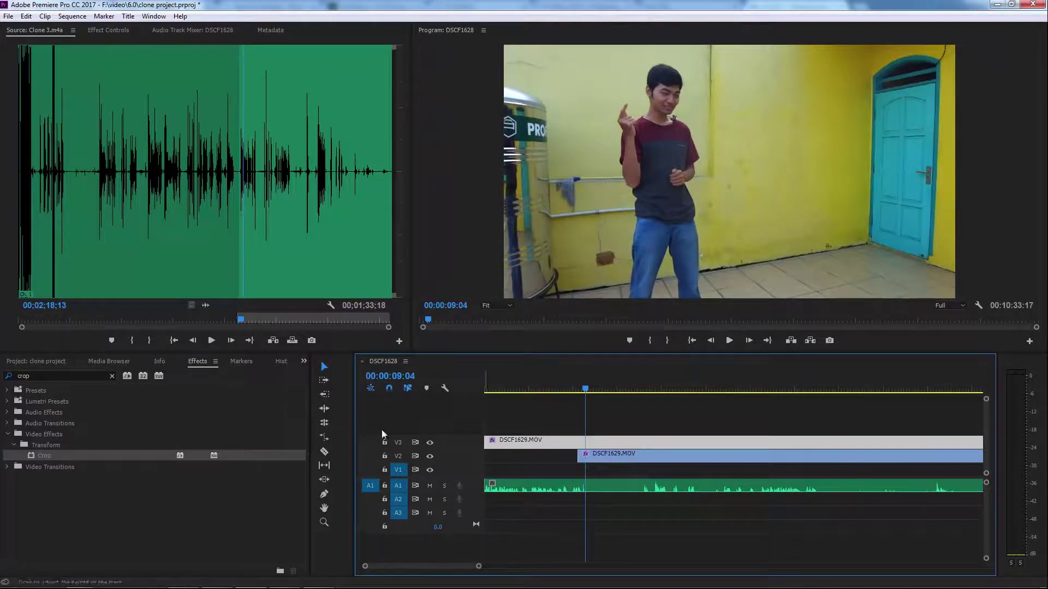
left_click(323, 452)
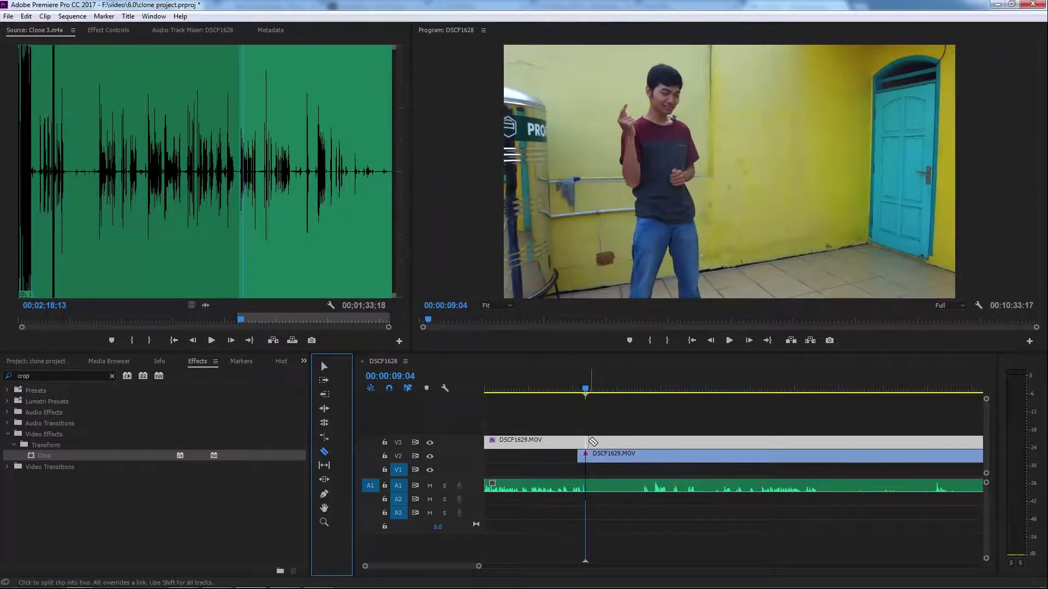
left_click(585, 442)
left_click(324, 367)
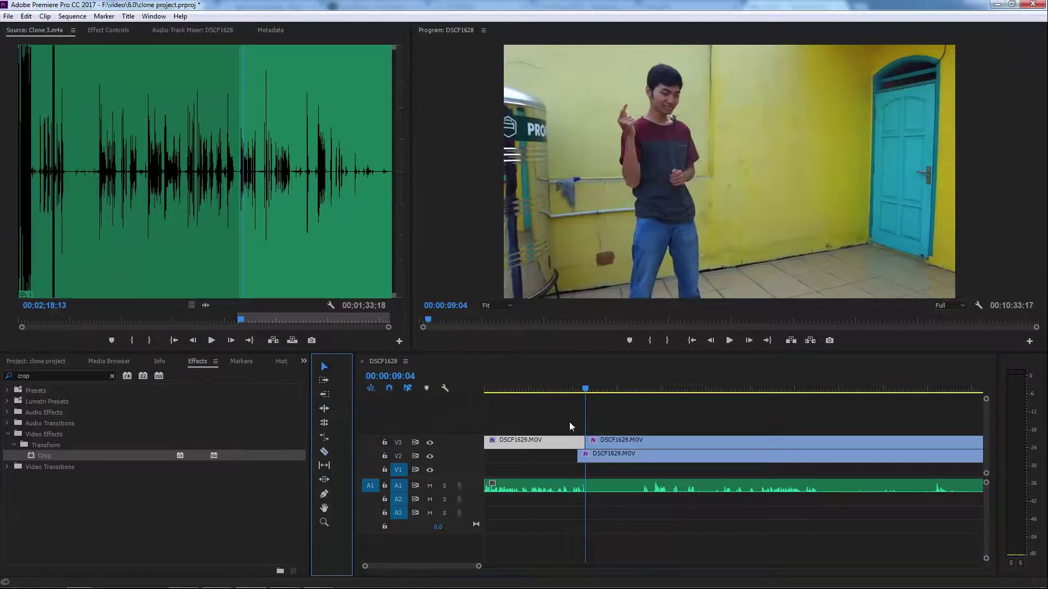
- Set the Right crop of the V3 segment after the cut to 39%, showing the actor at the door
left_click(611, 440)
left_click(619, 387)
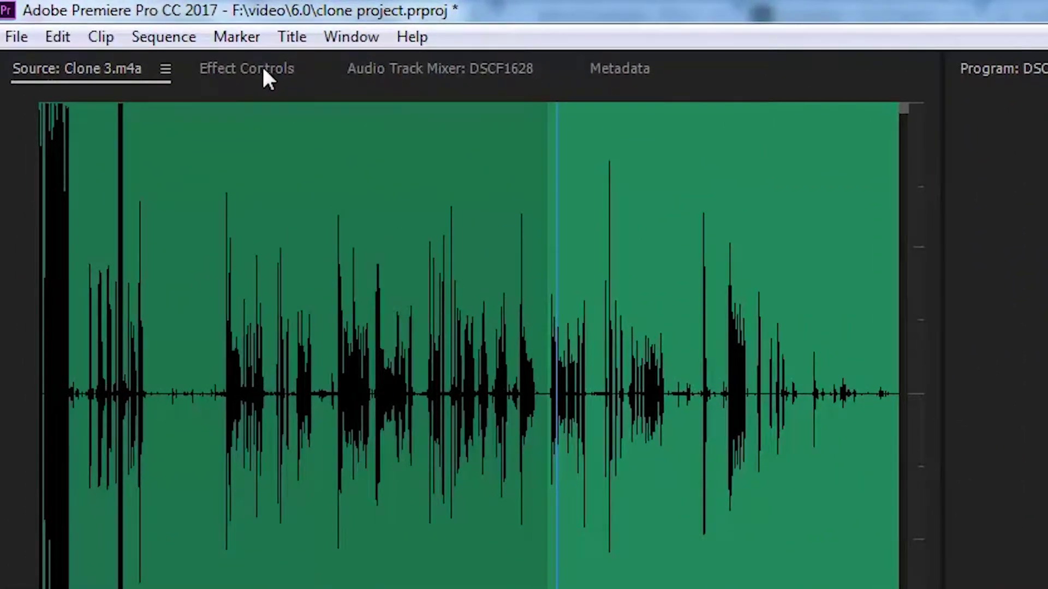
left_click(264, 69)
left_click_drag(929, 357, 873, 514)
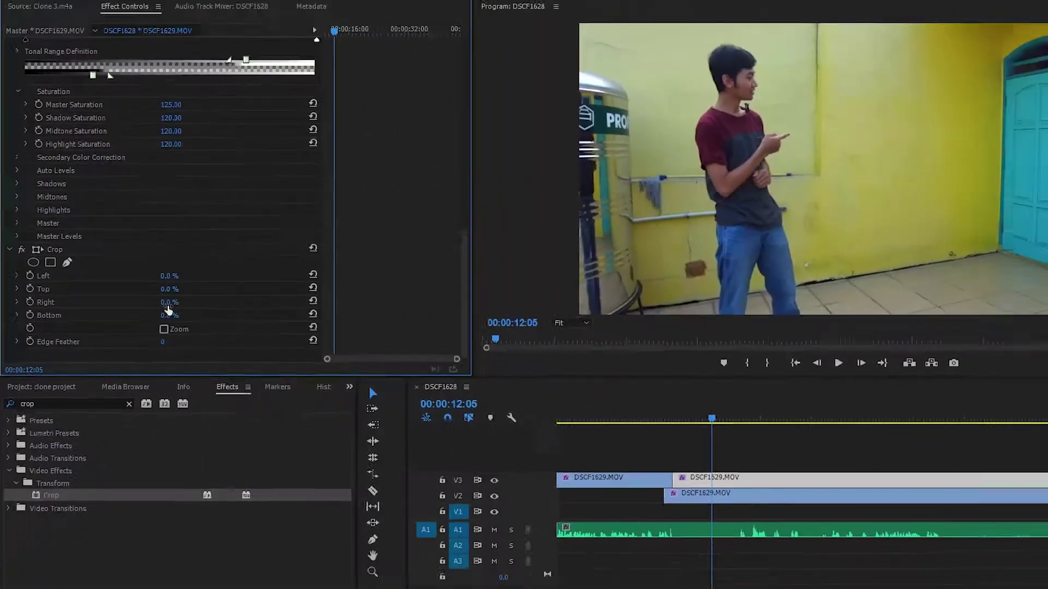
left_click_drag(272, 372, 325, 373)
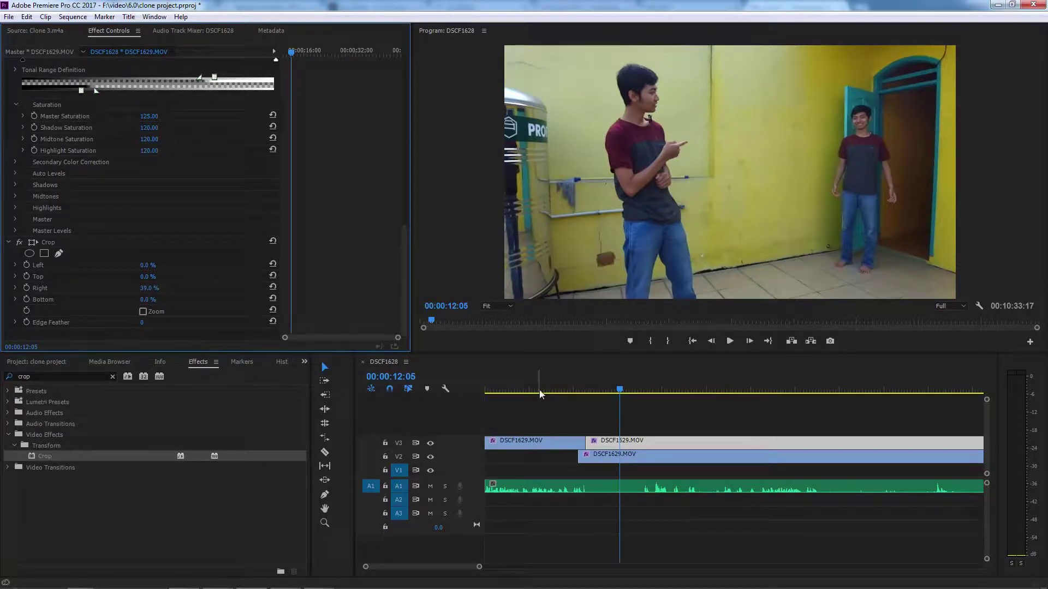
- Play across the cut, and move the V2 clip so that it starts at the 00:00:09:04 cut on V3
left_click(553, 390)
left_click(730, 341)
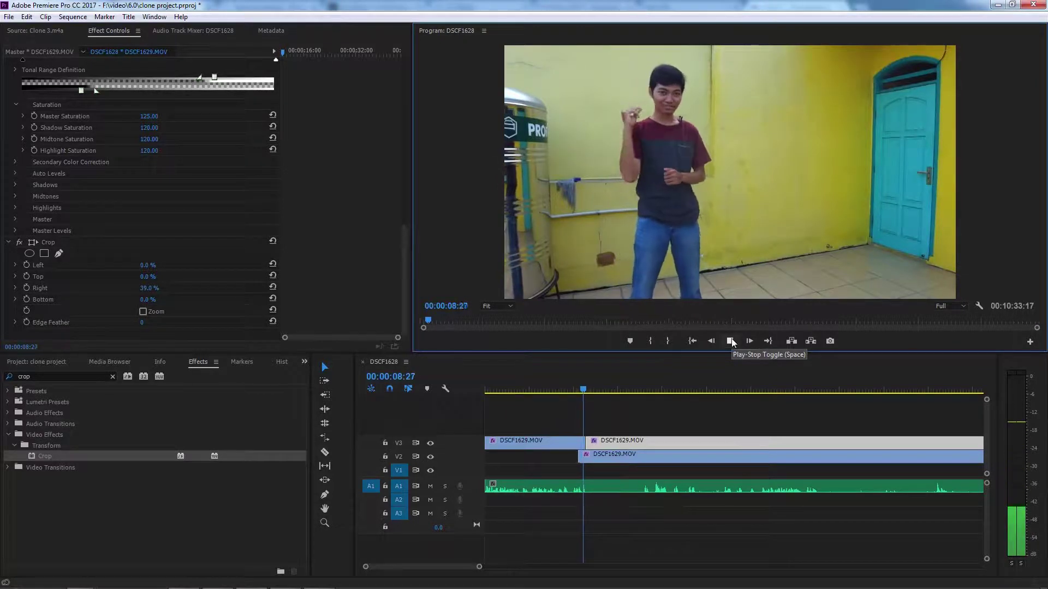
left_click(729, 341)
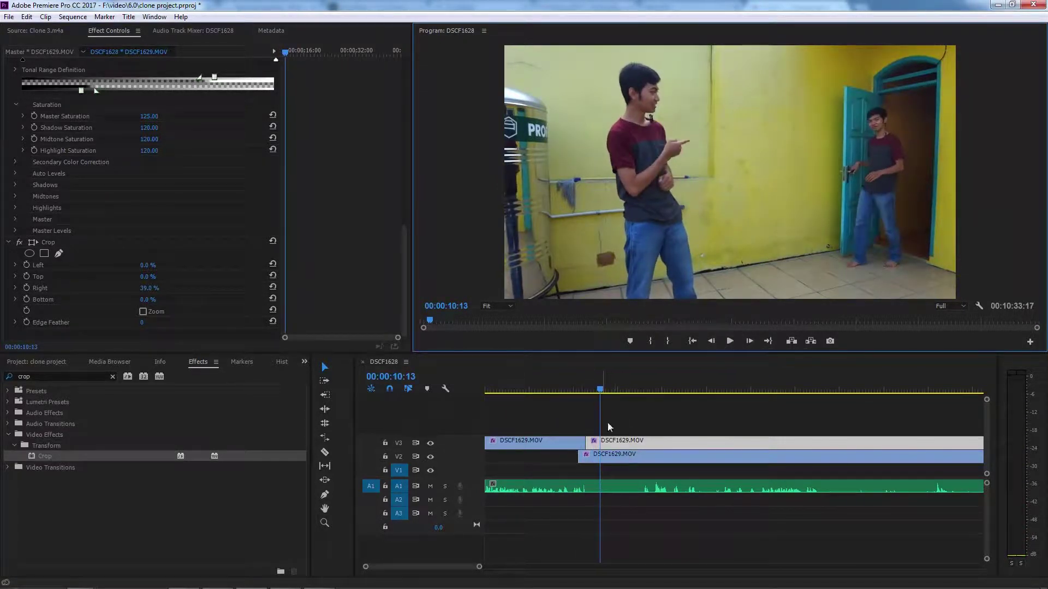
left_click_drag(614, 454, 639, 464)
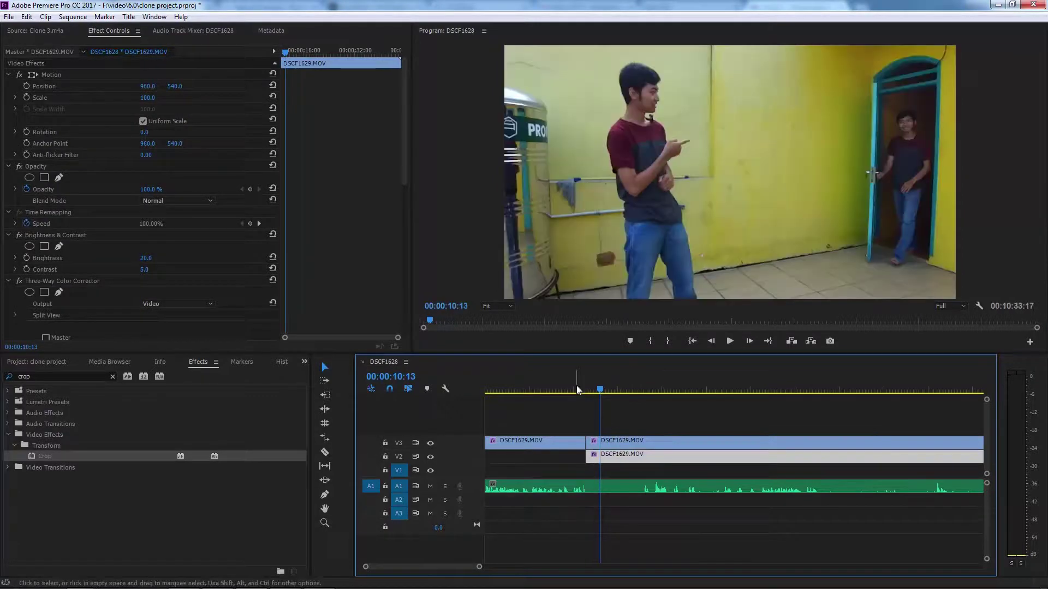
- Split the V3 clip at 00:00:30:23 and set the Right crop of the segment after the cut to 0%
left_click(730, 341)
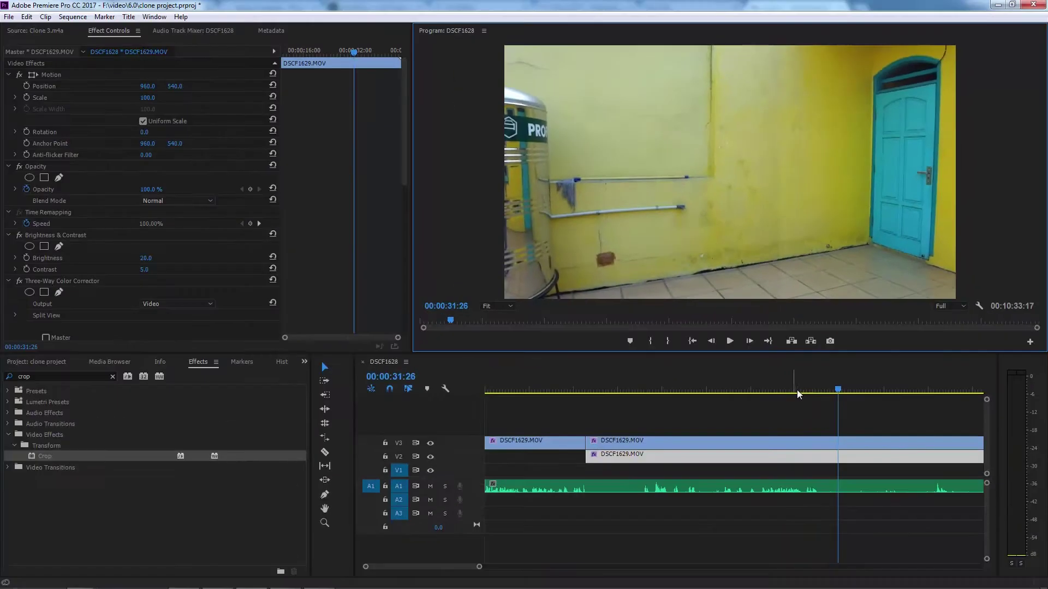
left_click_drag(726, 572, 756, 572)
left_click_drag(823, 388, 827, 389)
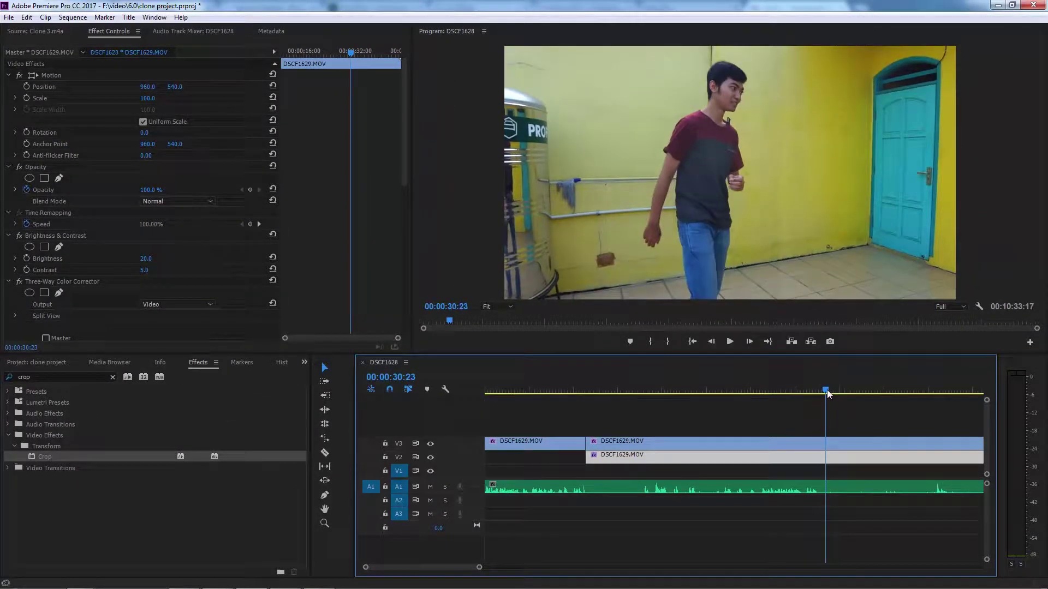
left_click(326, 449)
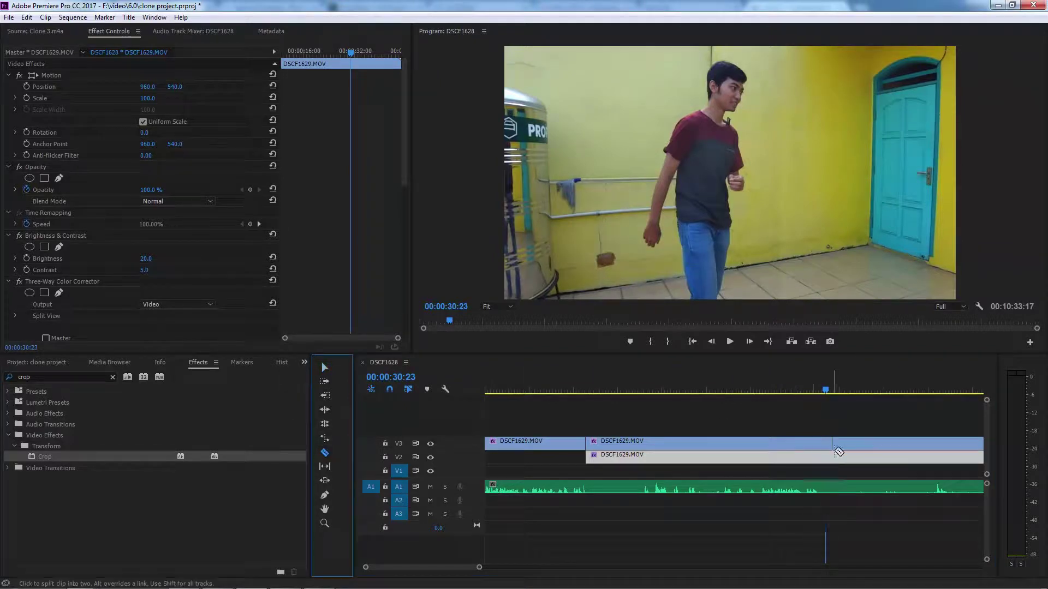
left_click(828, 441)
left_click(324, 367)
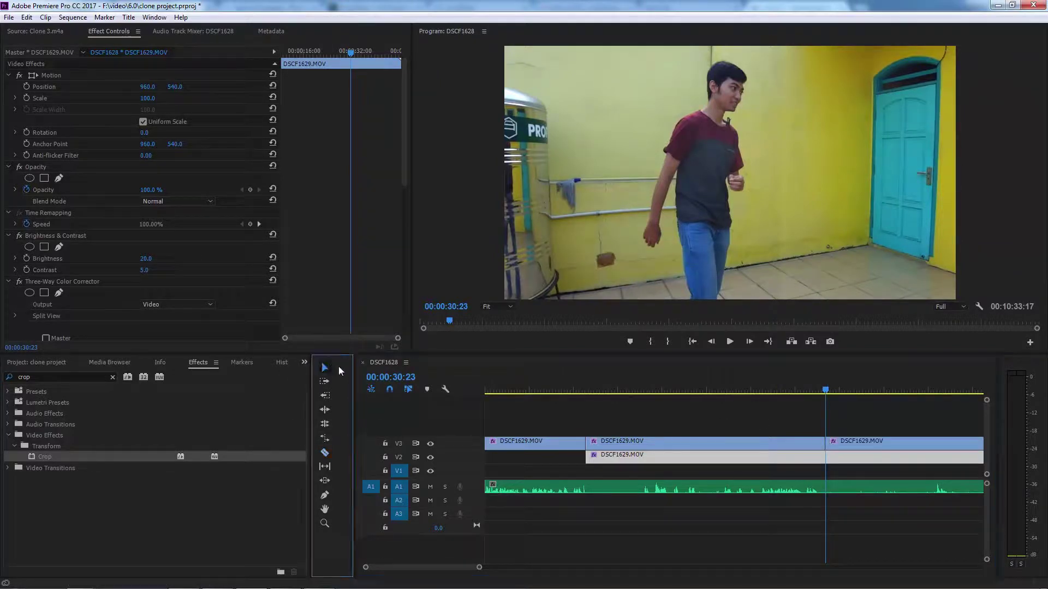
left_click(914, 446)
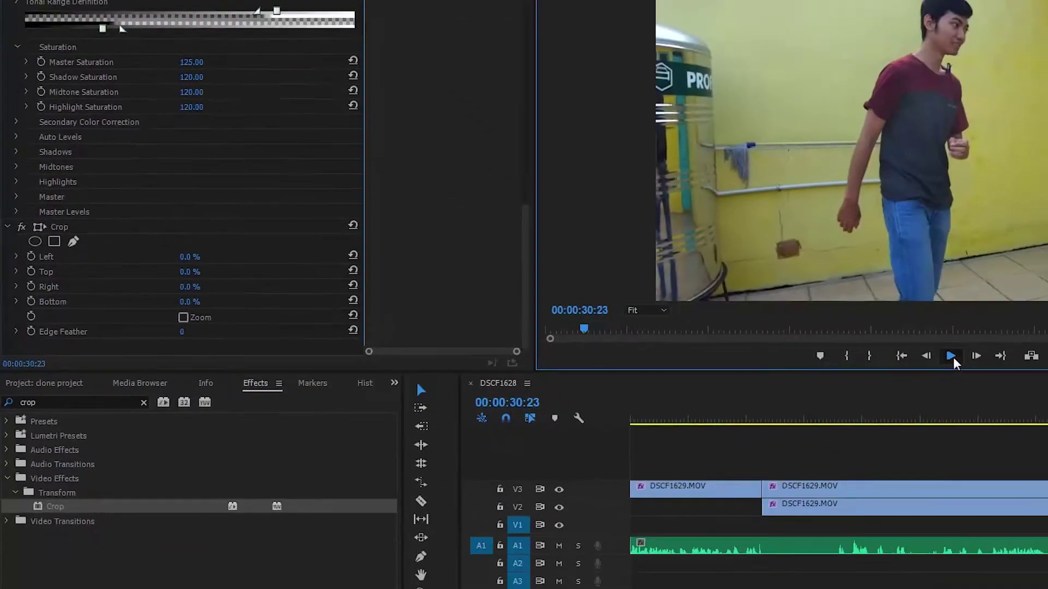
left_click(729, 342)
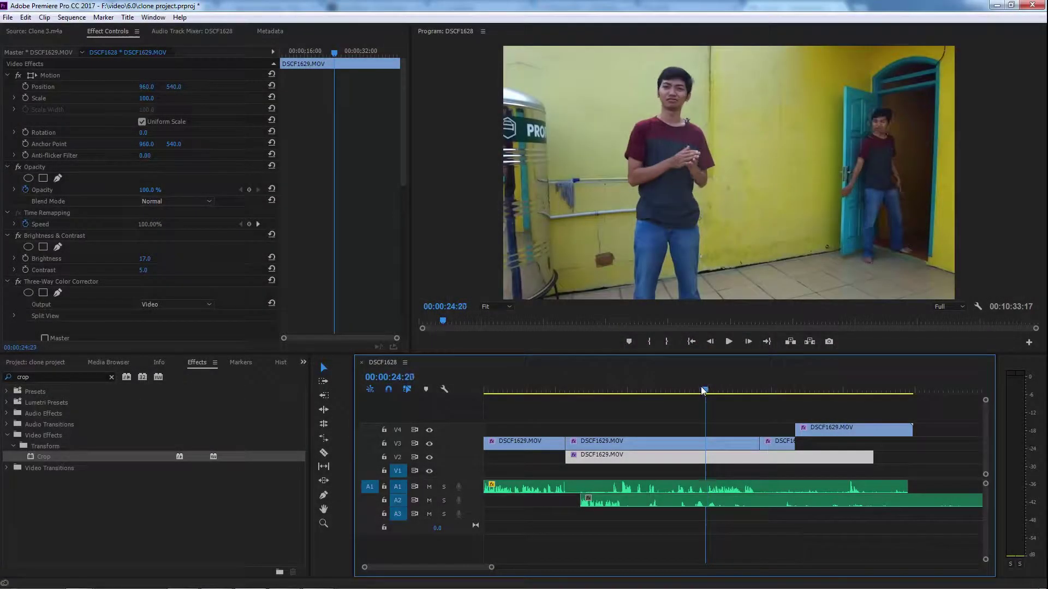
- Go to 00:00:24:01 and apply the Linear Wipe video effect to the cropped middle segment on V3
left_click_drag(704, 391, 699, 391)
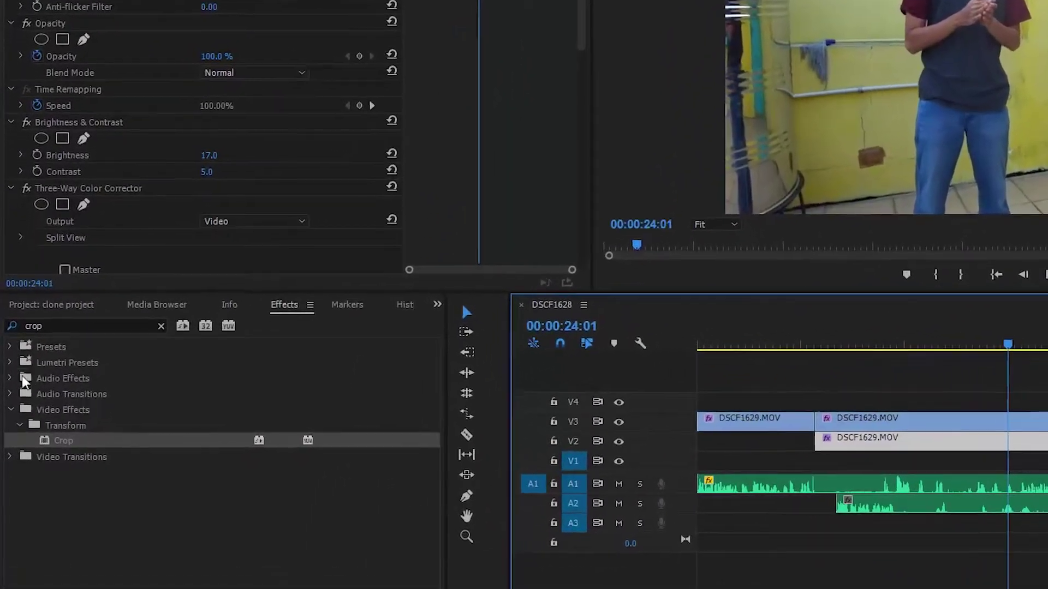
left_click(2, 328)
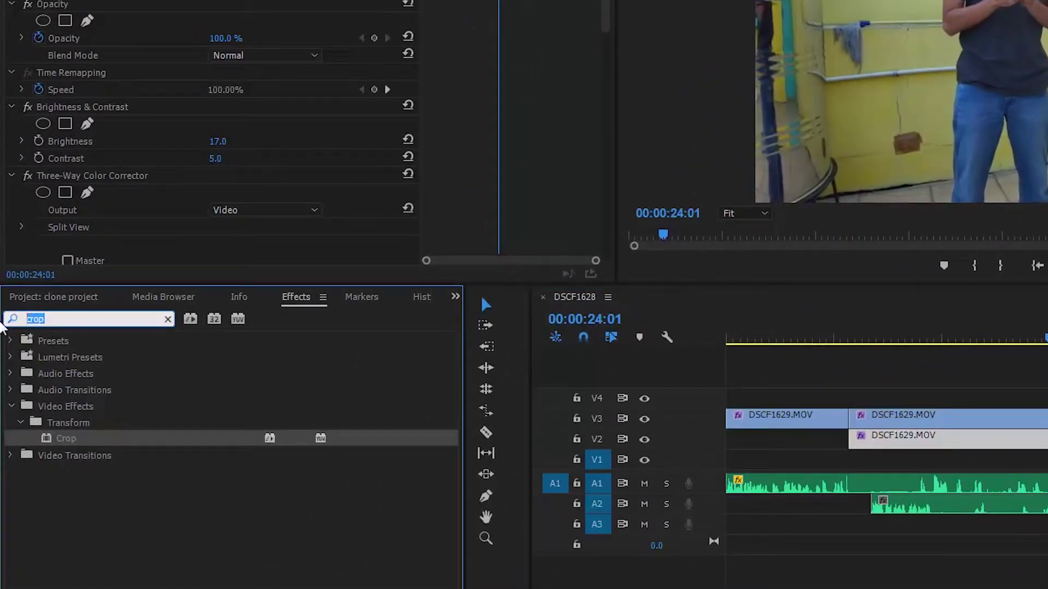
key("BackSpace")
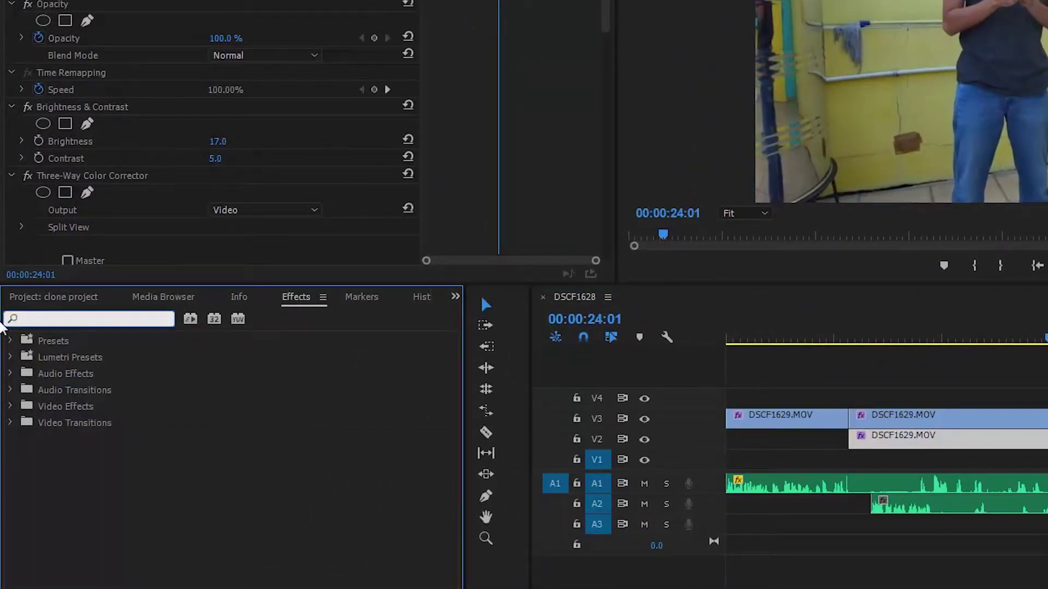
type("linear wi")
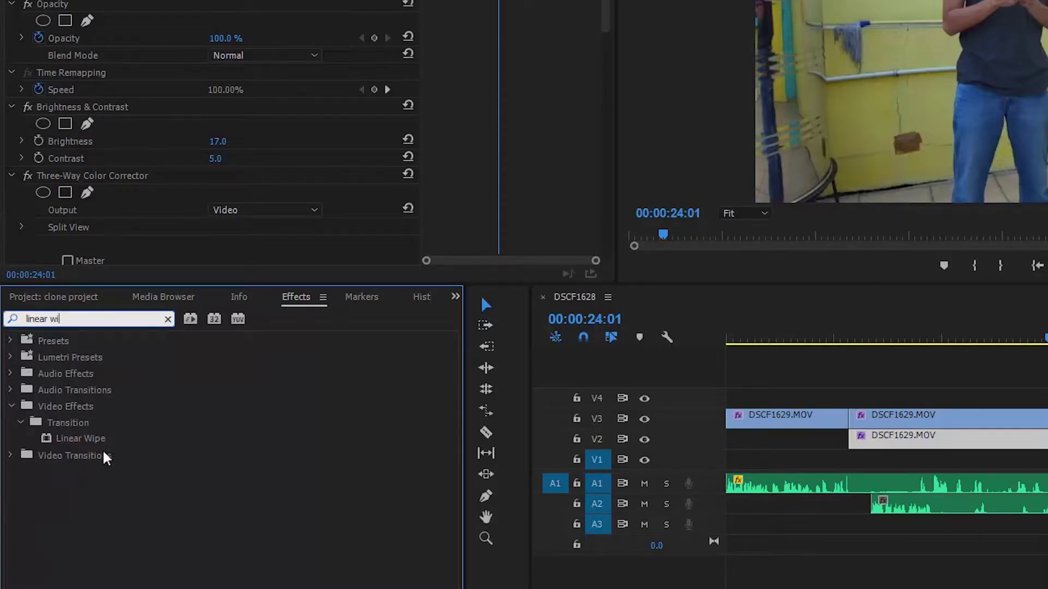
left_click_drag(96, 444, 969, 416)
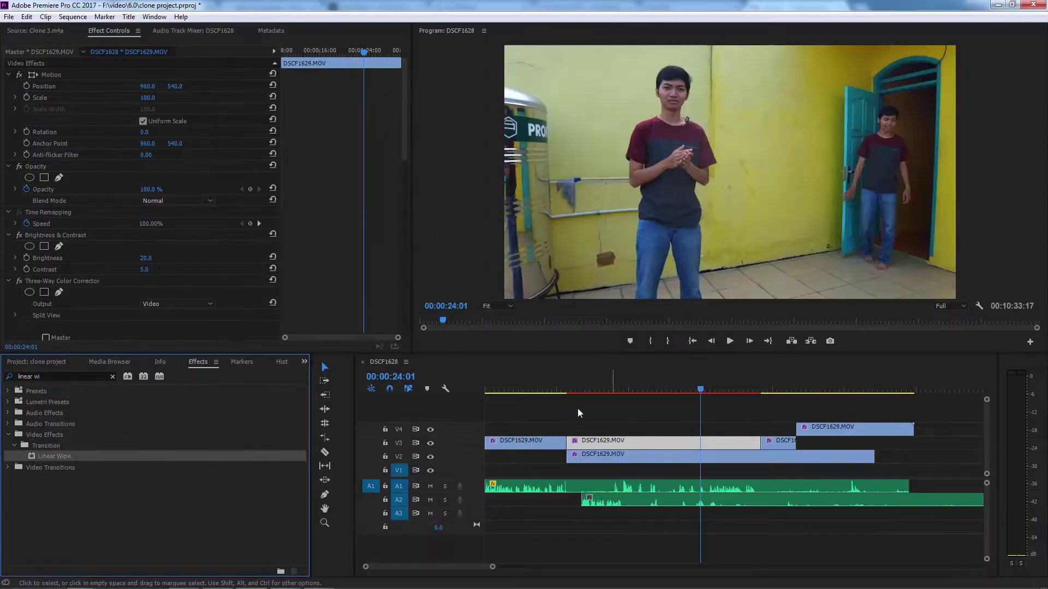
- Set the Linear Wipe's Transition Completion to 49% and its Wipe Angle to 262°
left_click_drag(406, 142, 405, 338)
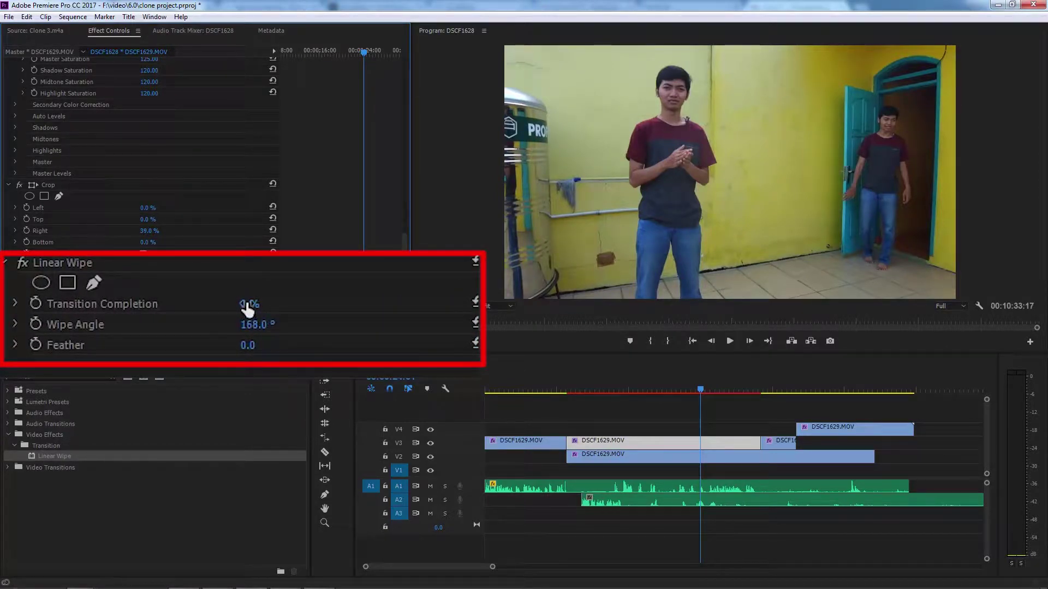
left_click_drag(247, 308, 281, 325)
mouse_move(252, 304)
left_mouse_down()
mouse_move(263, 304)
mouse_move(242, 304)
mouse_move(261, 324)
mouse_move(221, 304)
mouse_move(276, 304)
mouse_move(254, 304)
left_mouse_up()
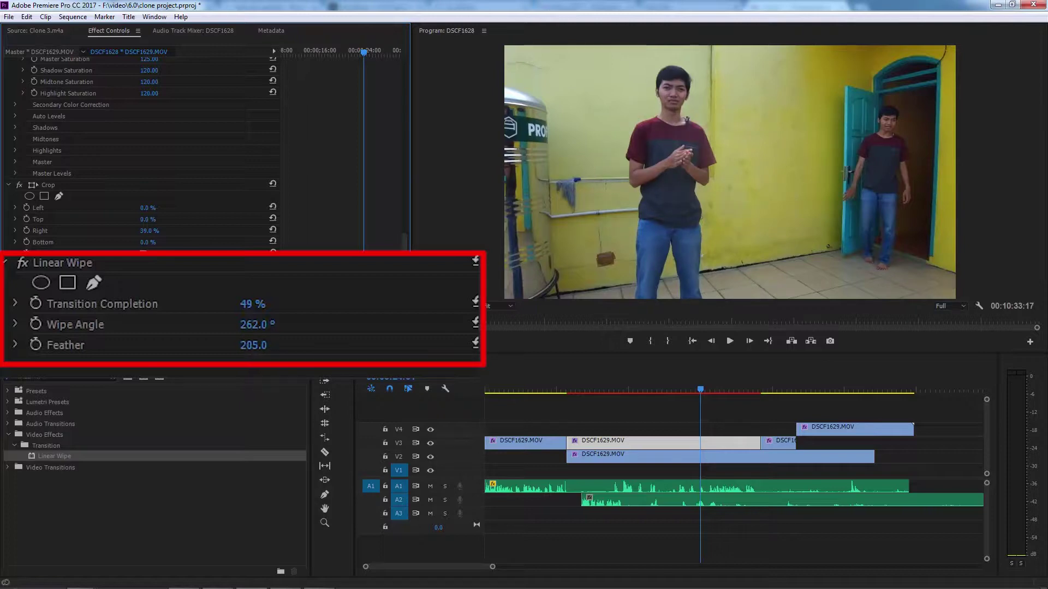
- Try a Linear Wipe Feather of 1659, and reduce it to 691 to soften the clip's edge
left_click_drag(253, 344, 768, 345)
left_click_drag(417, 299, 554, 299)
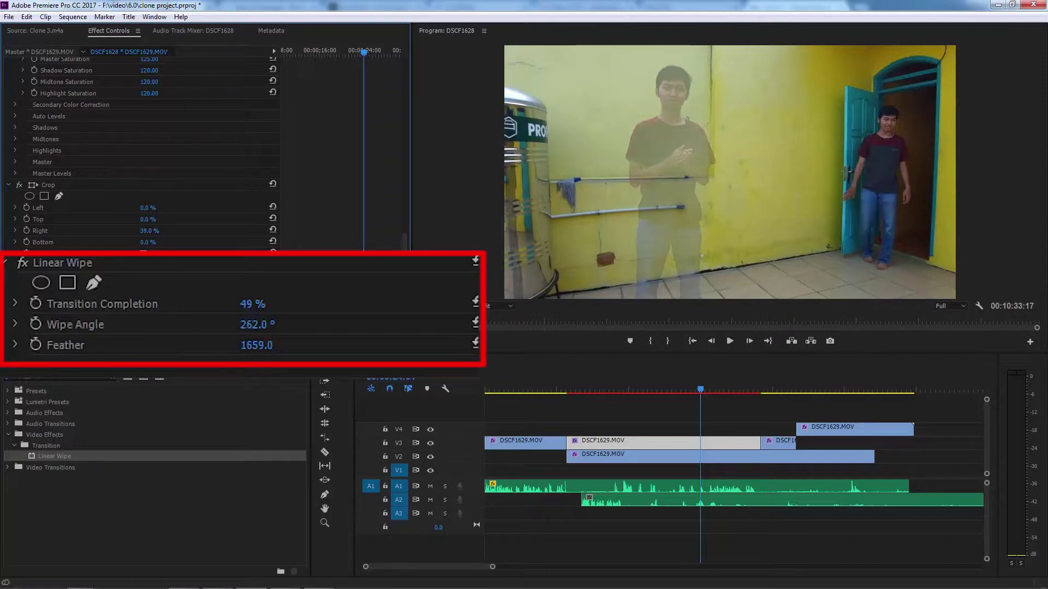
left_click_drag(256, 345, 171, 345)
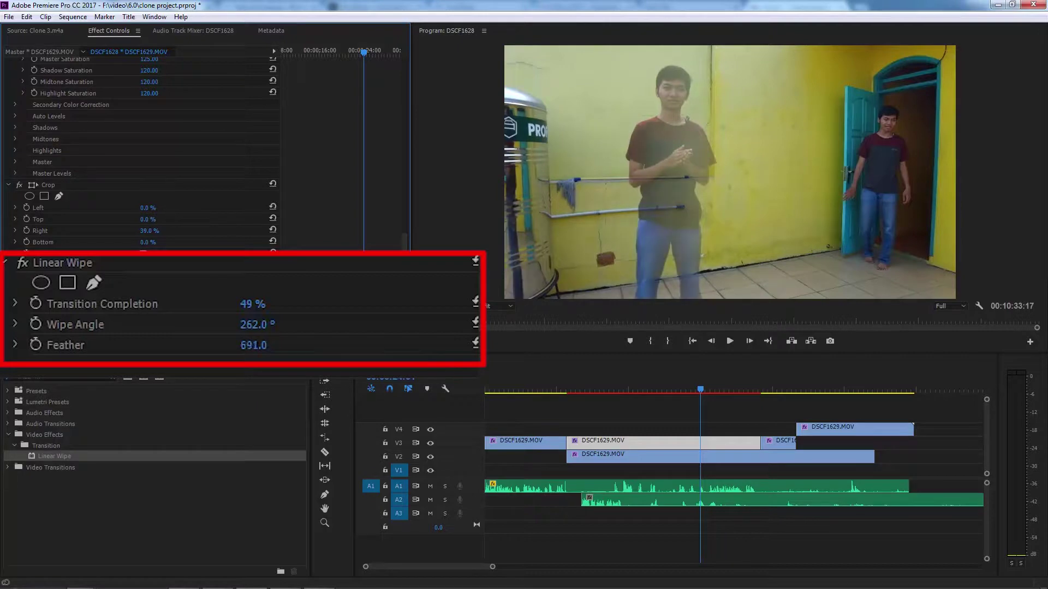